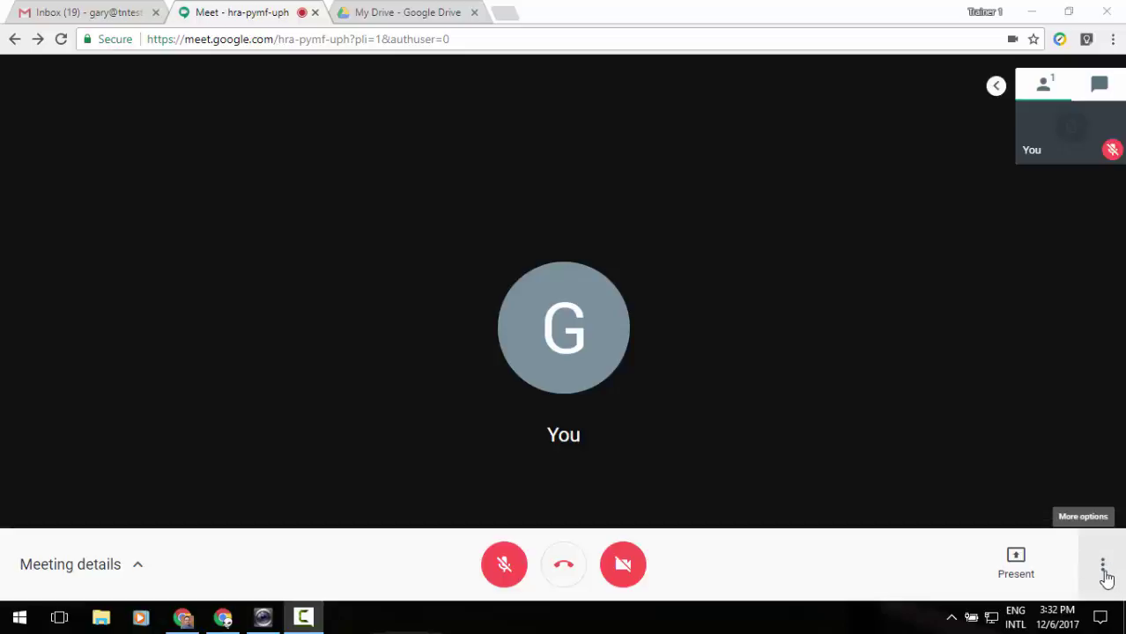
# Step: Start recording the meeting and accept the participant consent notice
pyautogui.click(1103, 568)
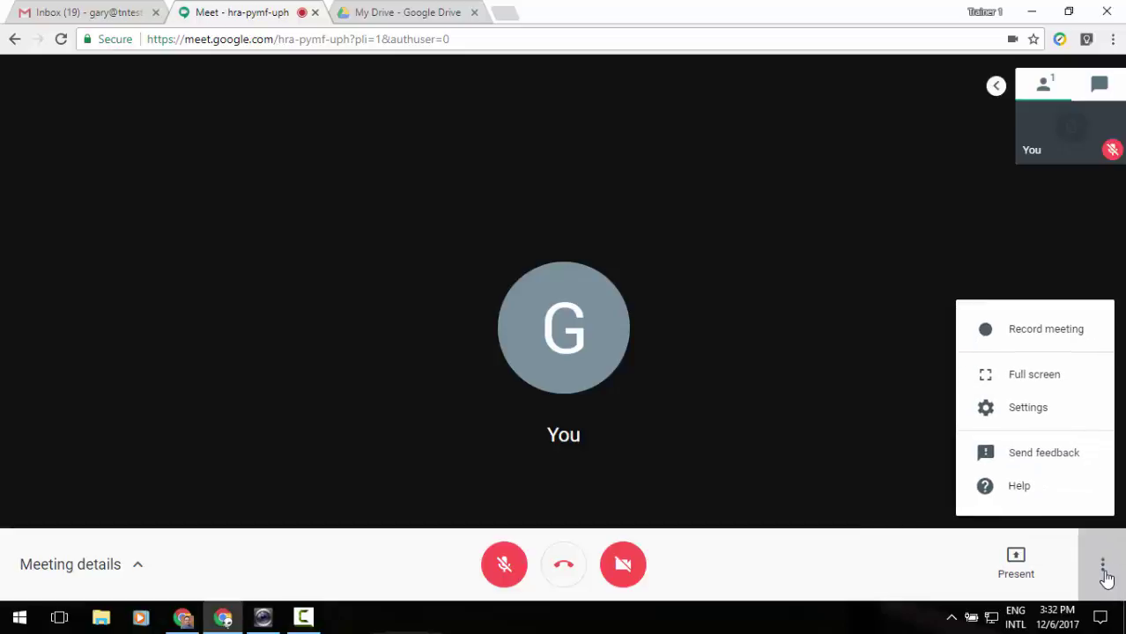
pyautogui.click(1062, 347)
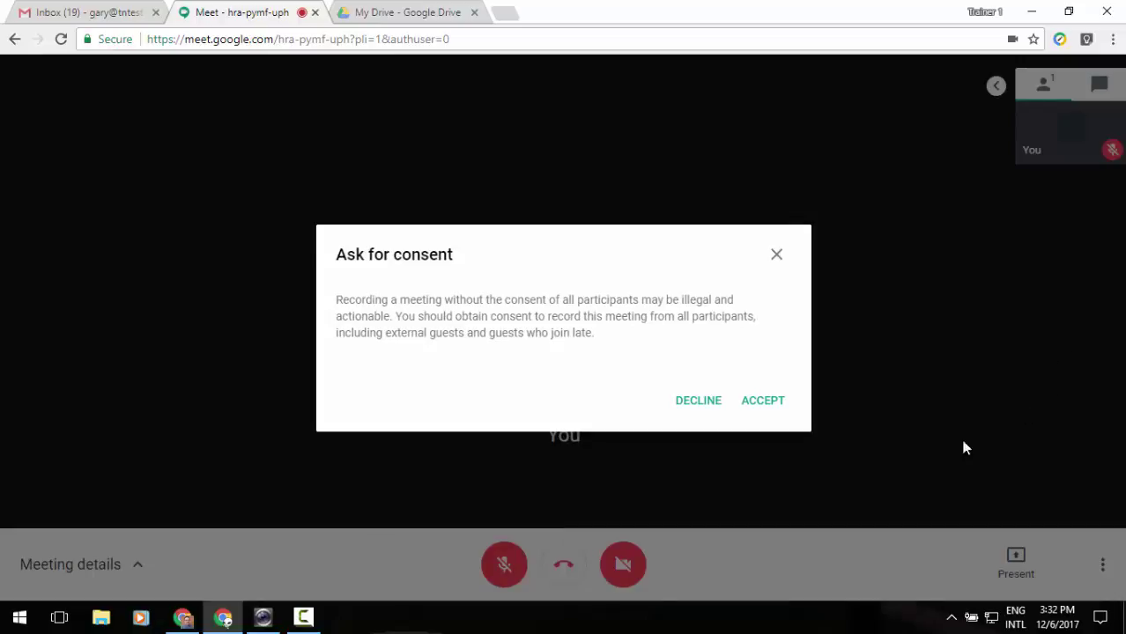
pyautogui.click(770, 401)
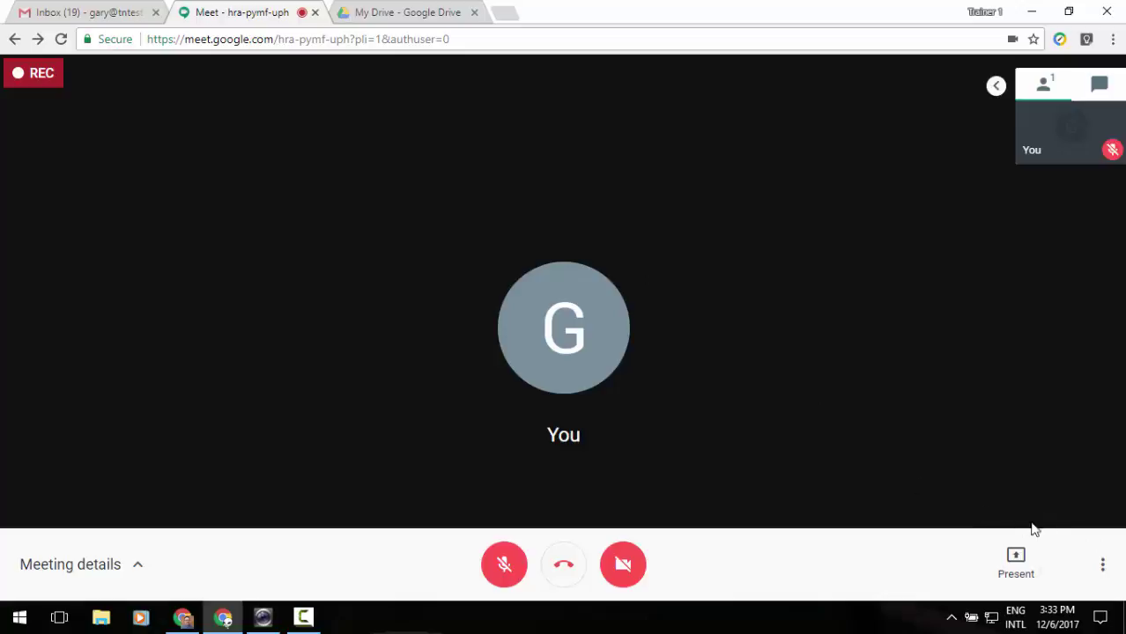
# Step: Stop the meeting recording and confirm saving it to Google Drive
pyautogui.click(1101, 568)
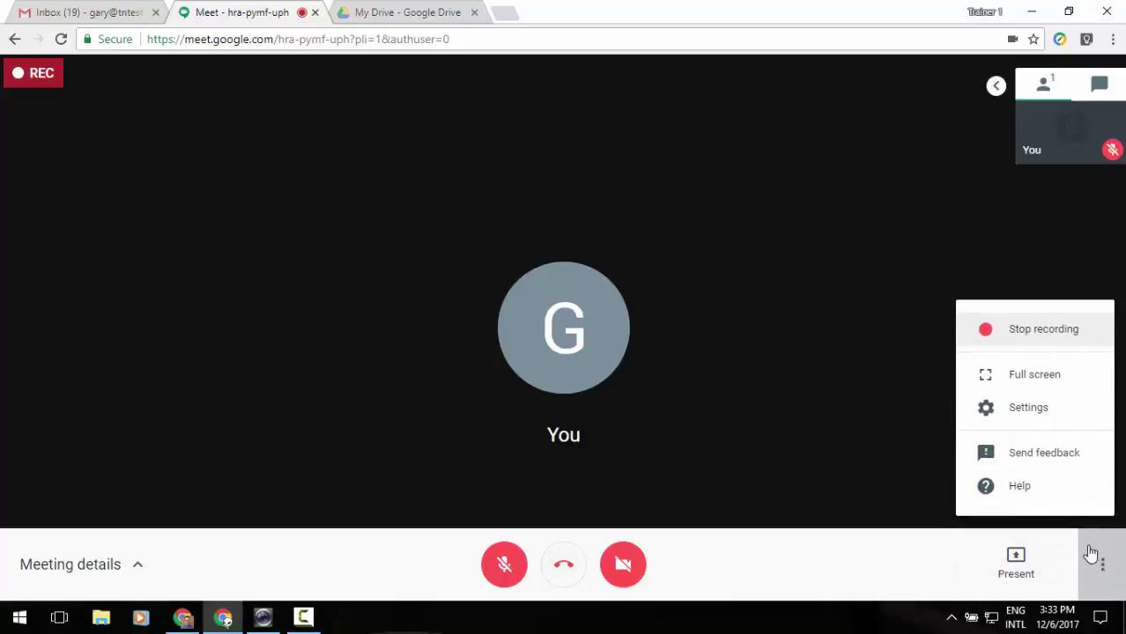
pyautogui.click(1059, 344)
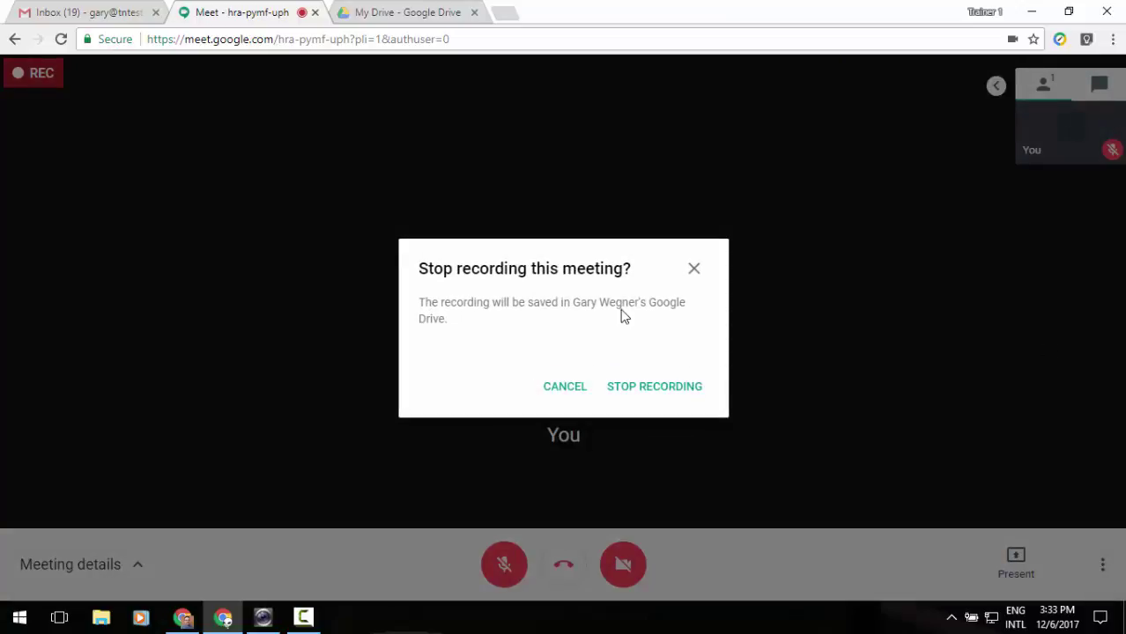
pyautogui.click(669, 388)
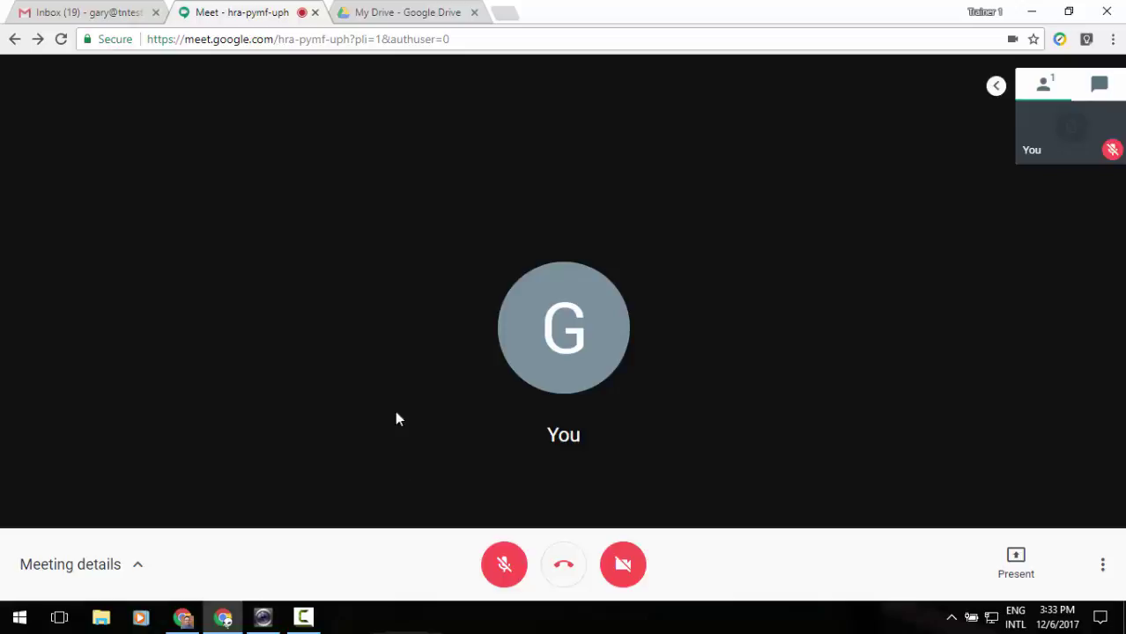
# Step: Switch to Google Drive, open the Meet Recordings folder and select the gka-fcvu-mbv recording
pyautogui.click(386, 16)
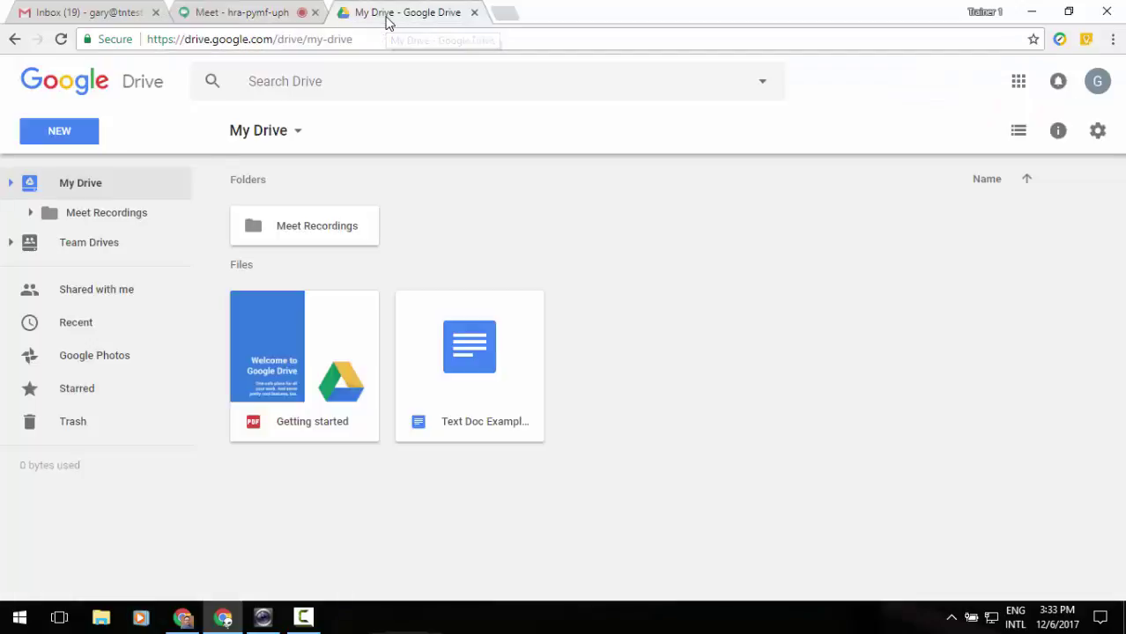
pyautogui.doubleClick(356, 231)
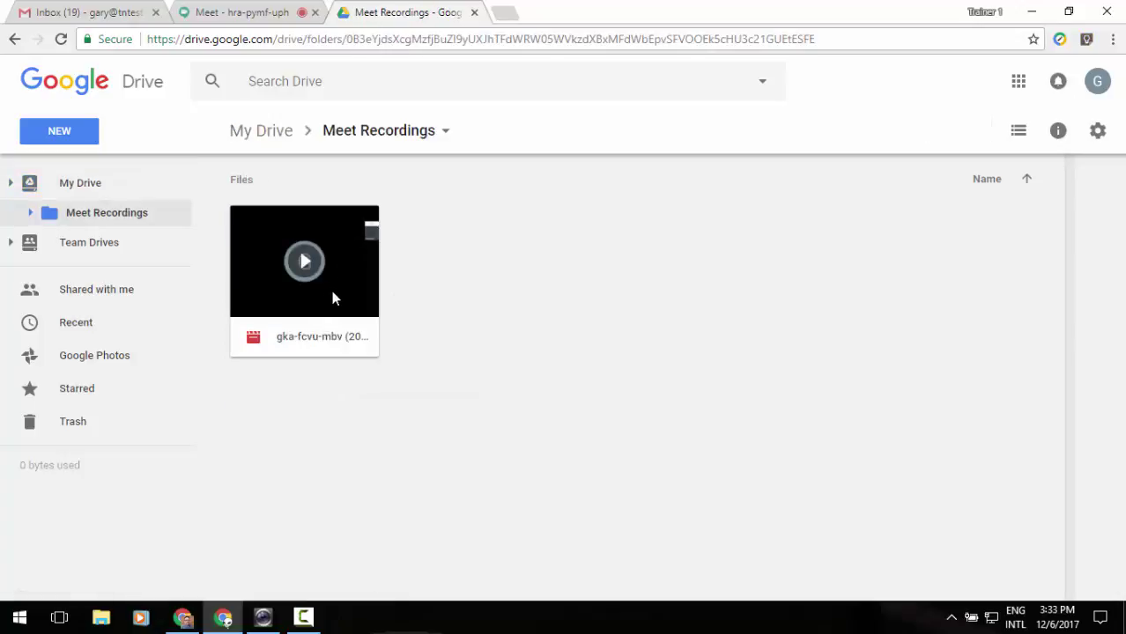
pyautogui.click(314, 338)
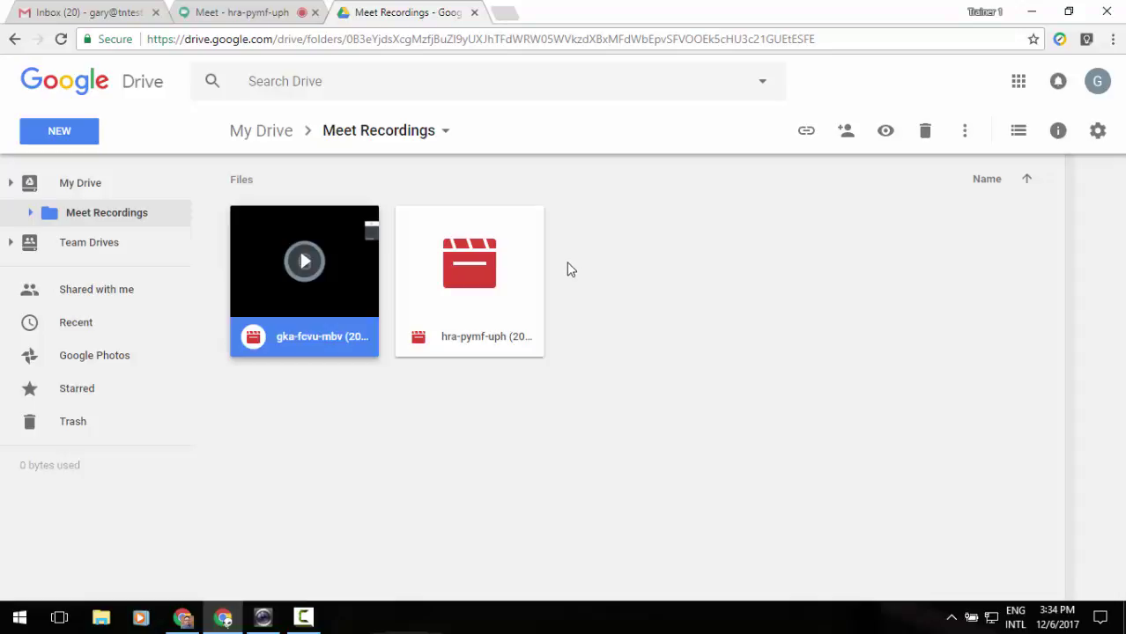
# Step: Return to the Meet call, view the additional dial-in numbers from its joining info, and close that list
pyautogui.click(257, 17)
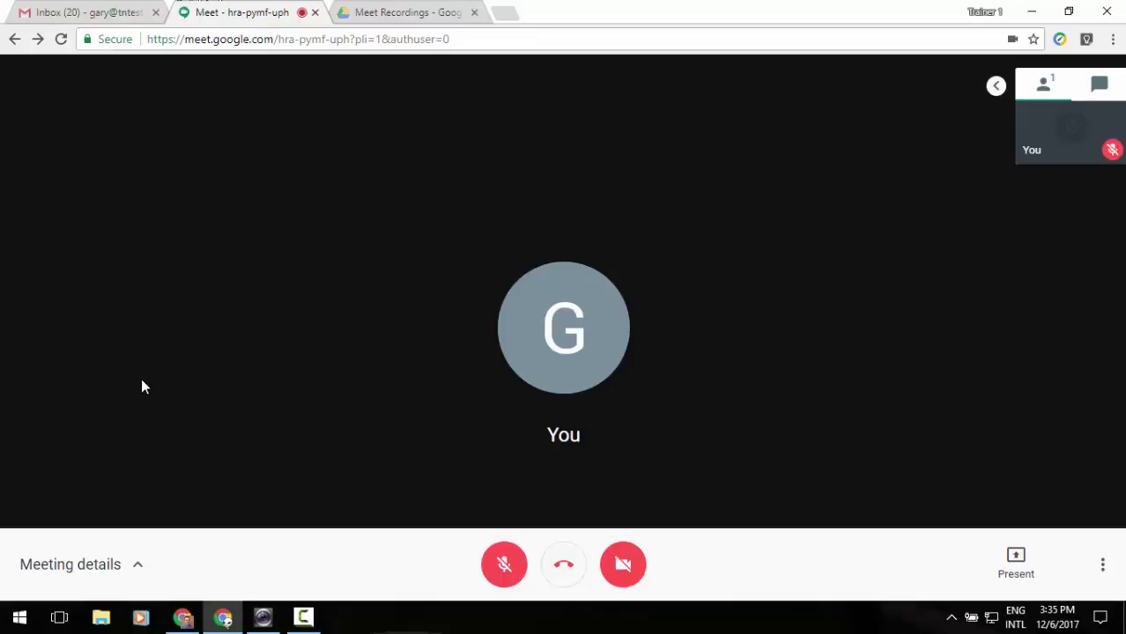
pyautogui.click(125, 570)
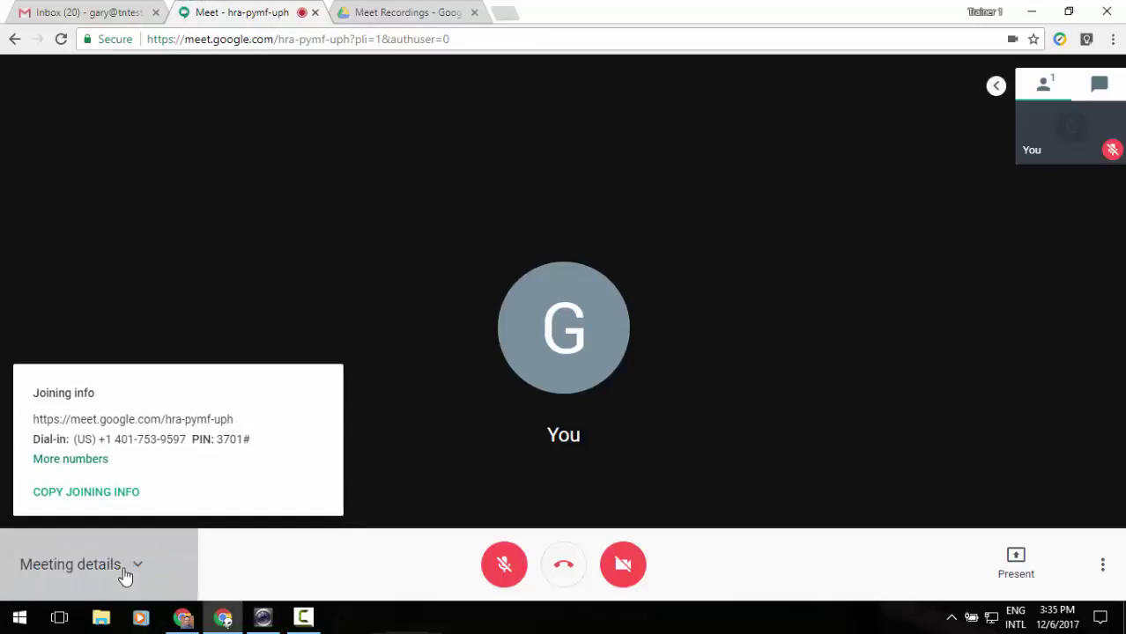
pyautogui.click(100, 460)
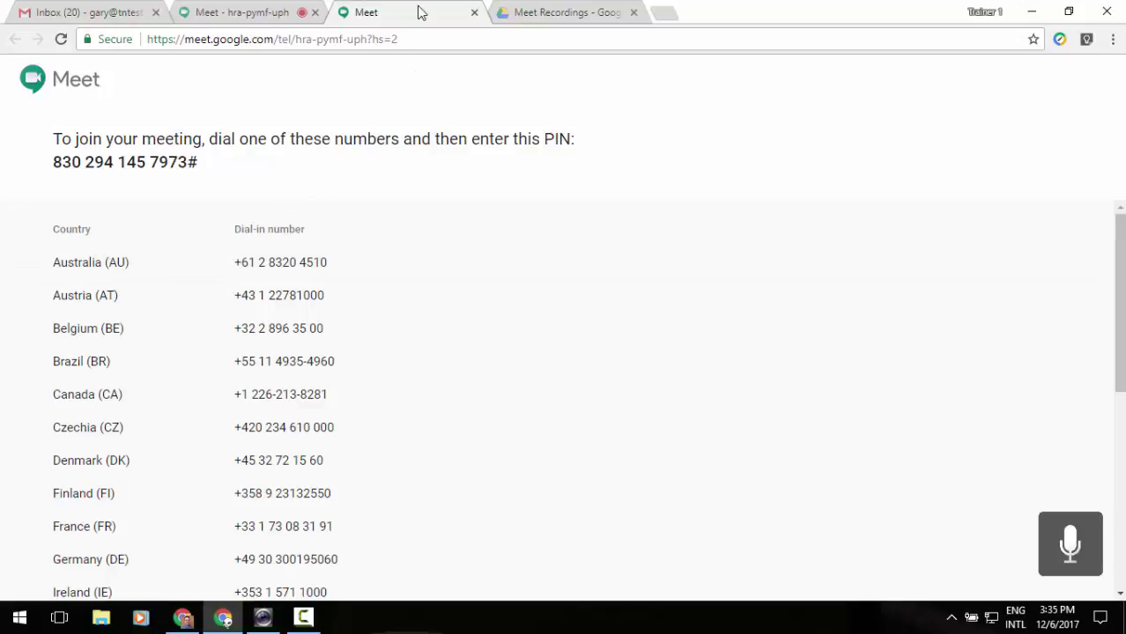
pyautogui.click(474, 12)
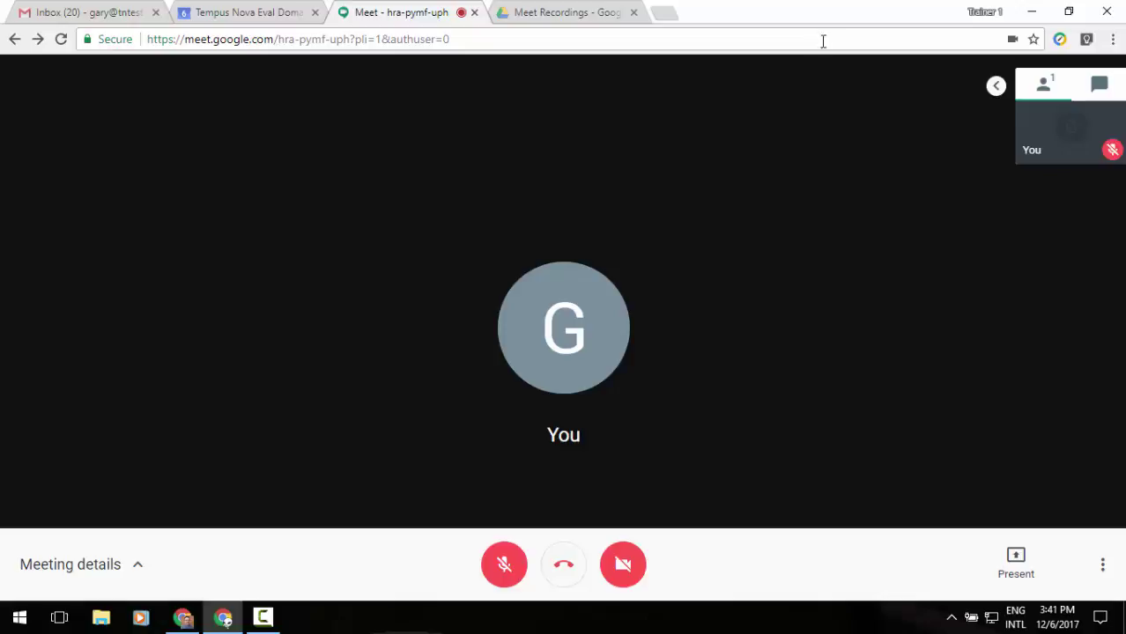
# Step: Close the Meet call page and open Wednesday's Meeting 1 for editing in Google Calendar
pyautogui.click(474, 12)
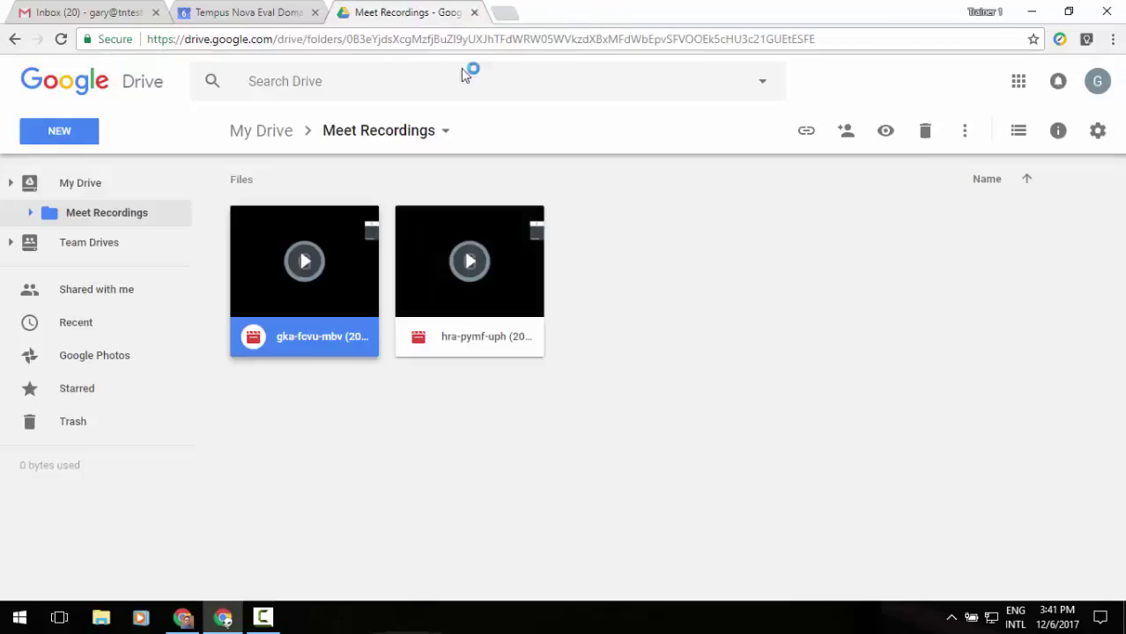
pyautogui.click(246, 14)
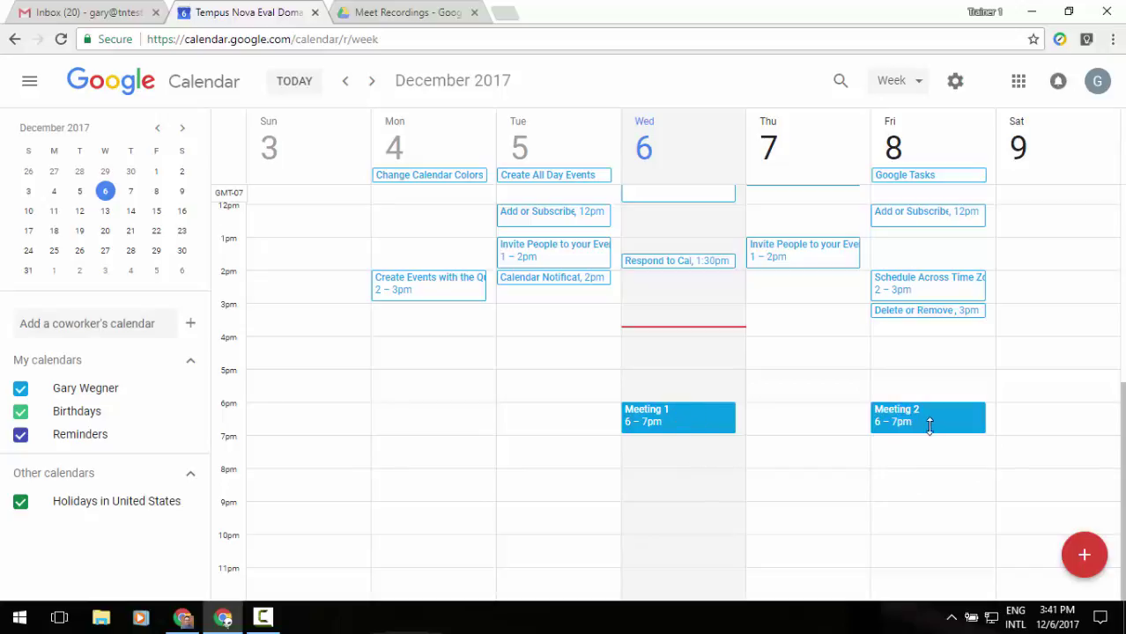
pyautogui.click(662, 420)
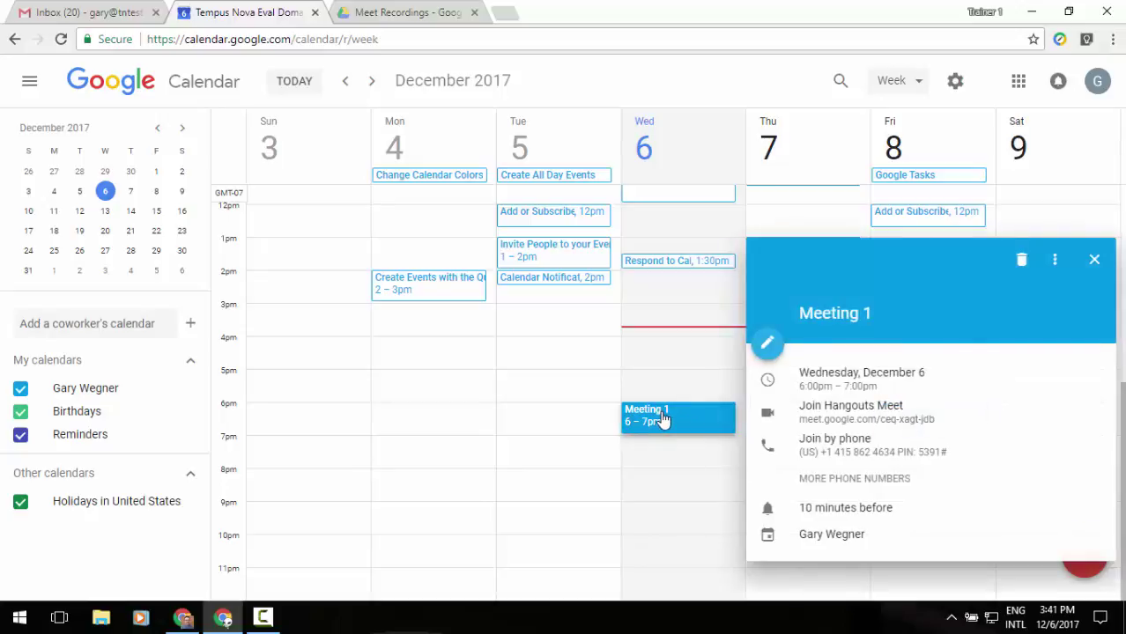
pyautogui.click(767, 344)
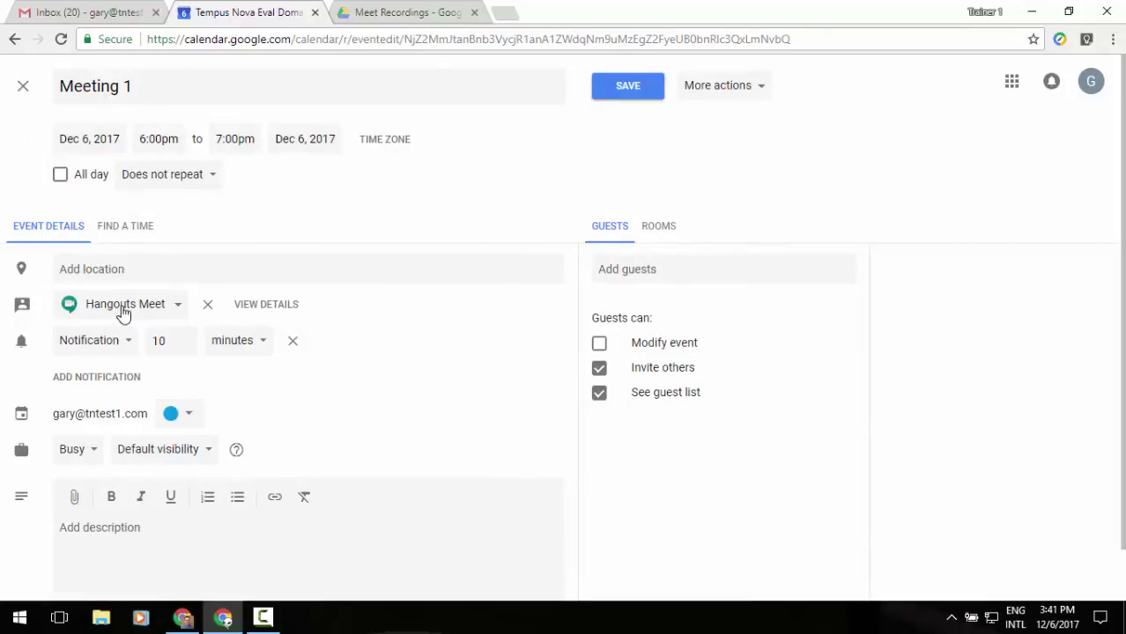
# Step: Copy the Hangouts Meet code from Meeting 1's conferencing details, and leave the event without saving changes
pyautogui.click(281, 308)
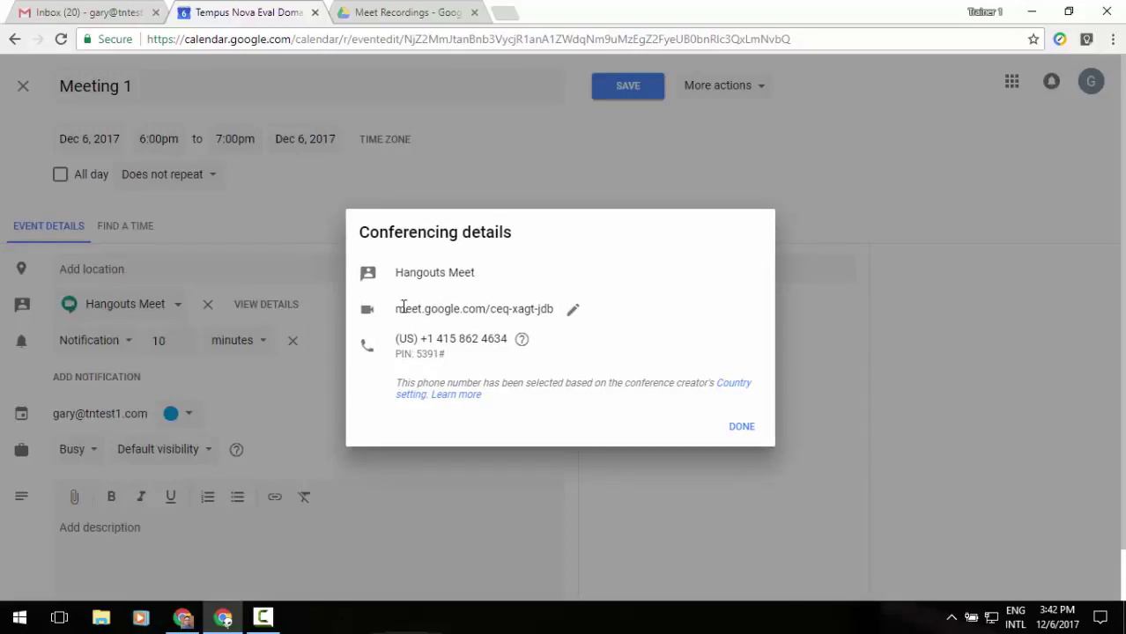
pyautogui.click(573, 314)
pyautogui.rightClick(534, 301)
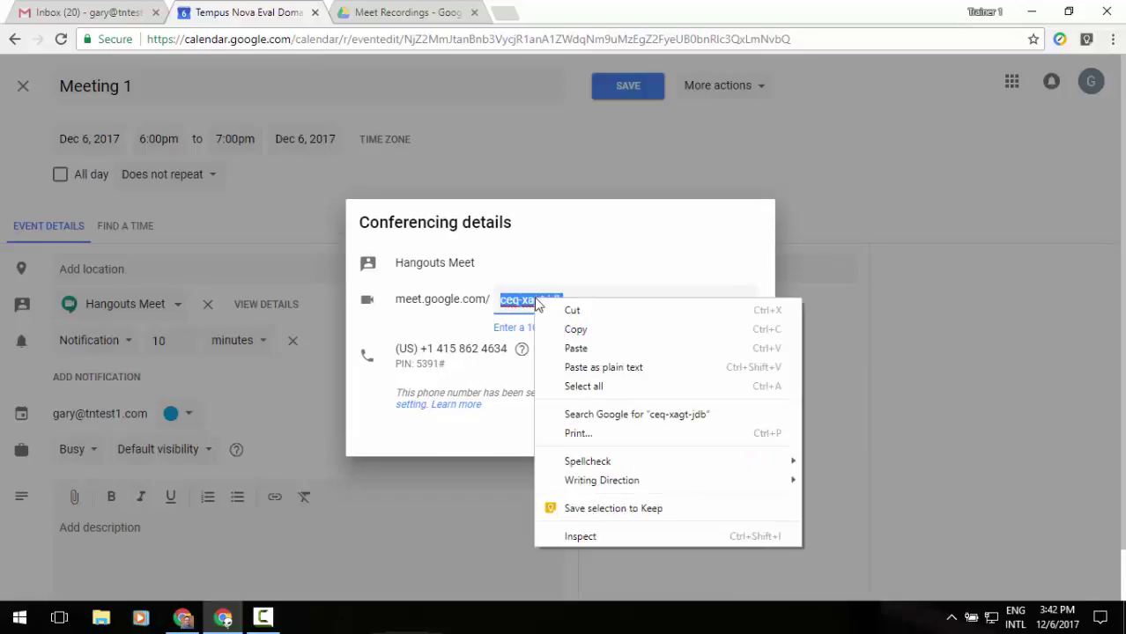
pyautogui.click(556, 336)
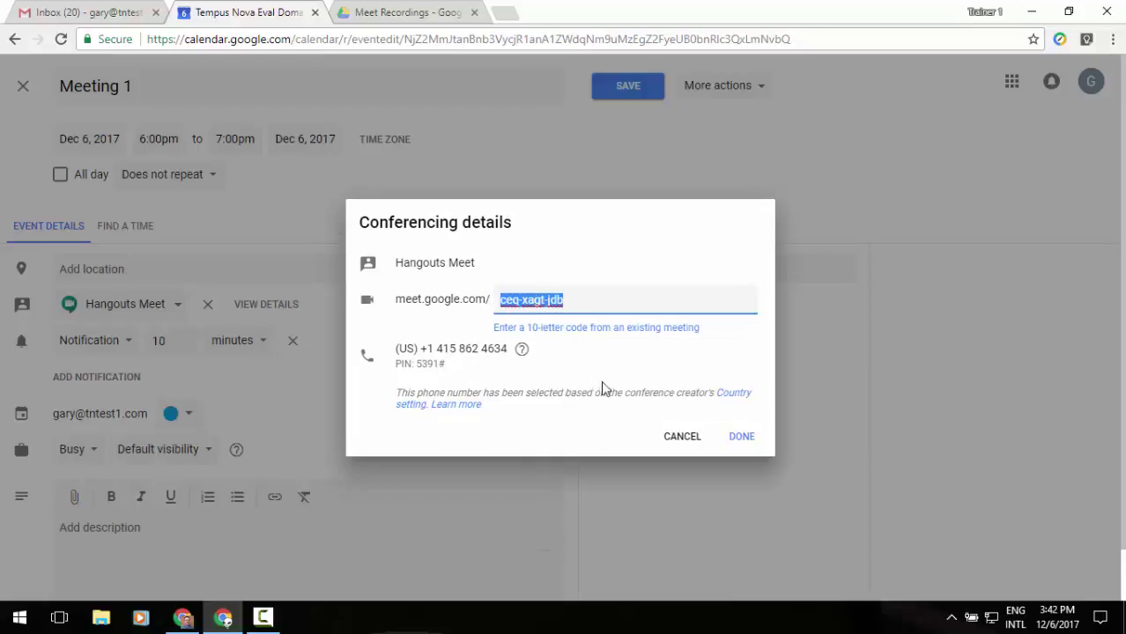
pyautogui.click(674, 443)
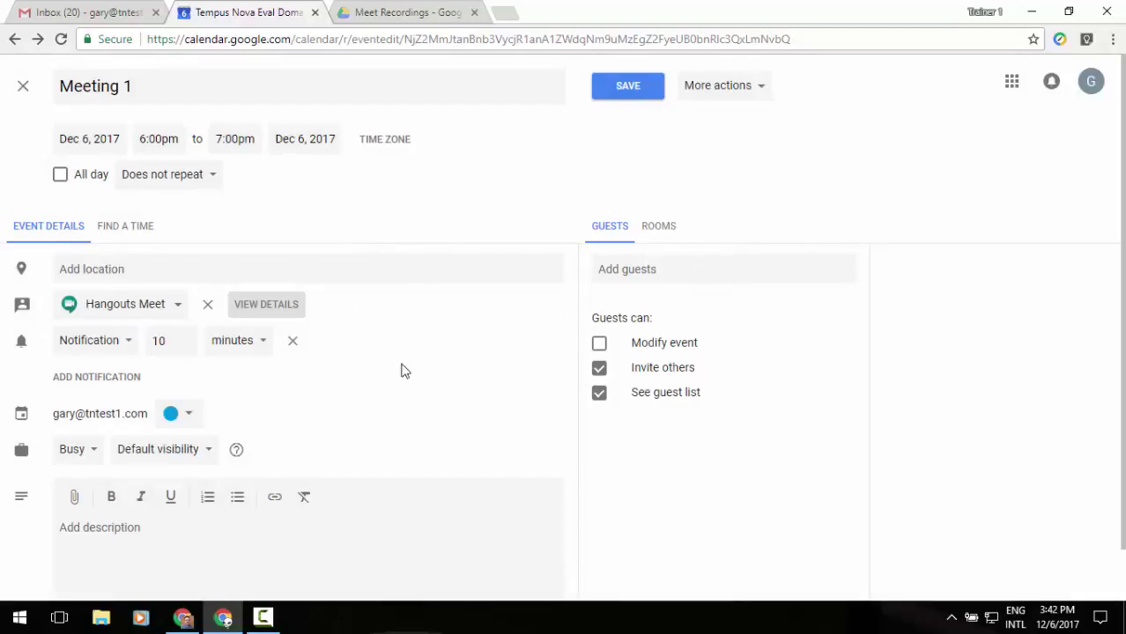
pyautogui.click(24, 87)
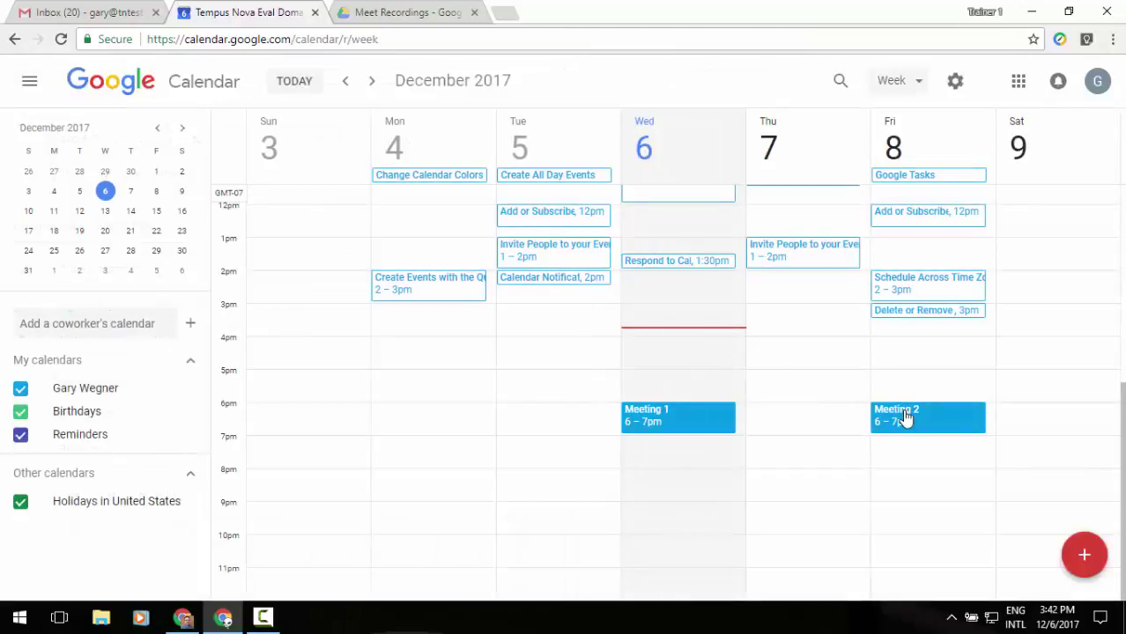
# Step: Open Friday's Meeting 2 for editing and add Hangouts Meet conferencing to it
pyautogui.click(906, 417)
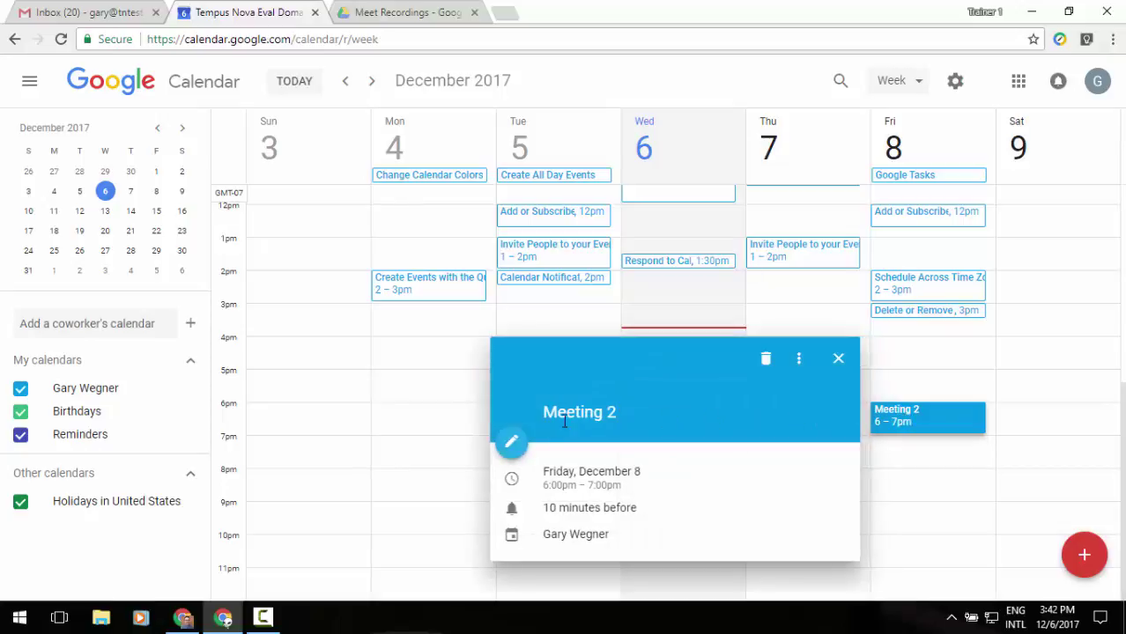
pyautogui.click(511, 444)
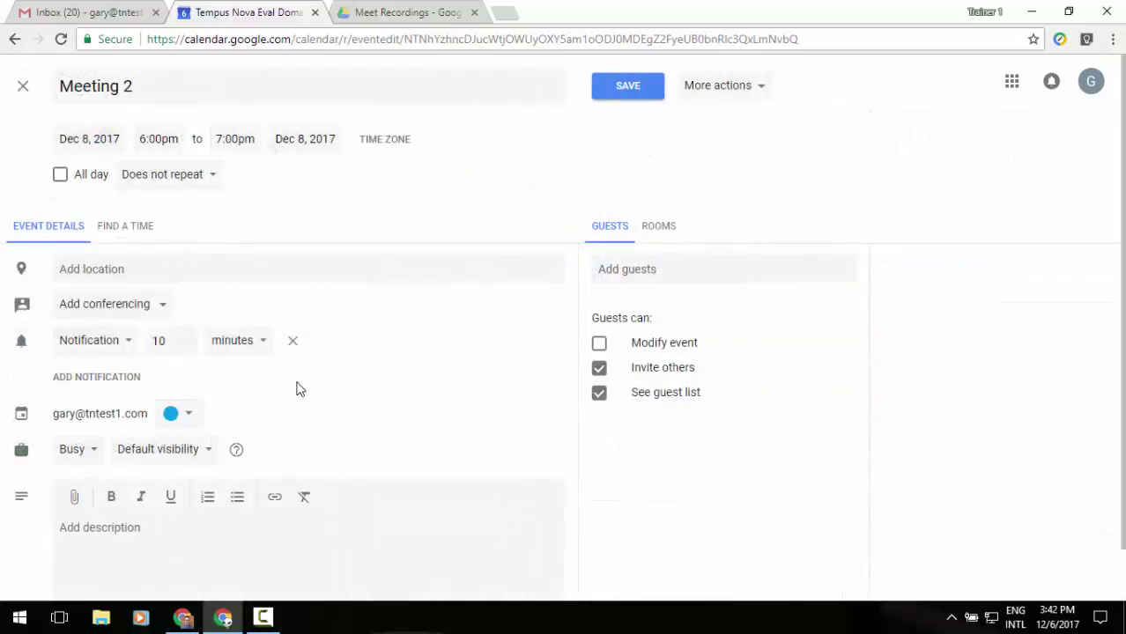
pyautogui.click(162, 308)
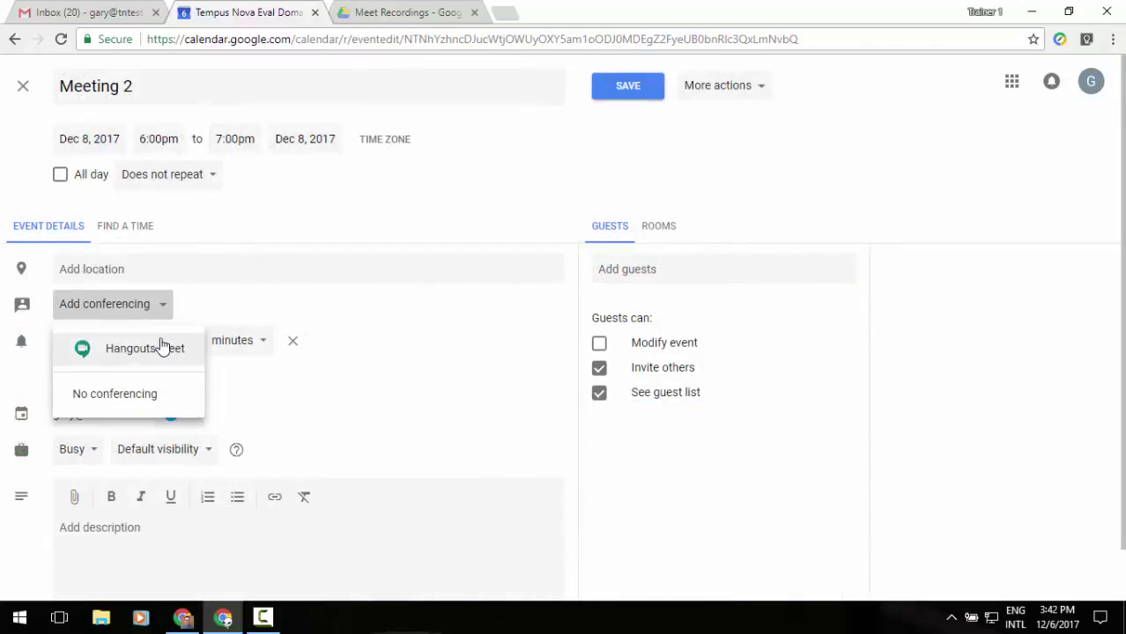
pyautogui.click(161, 349)
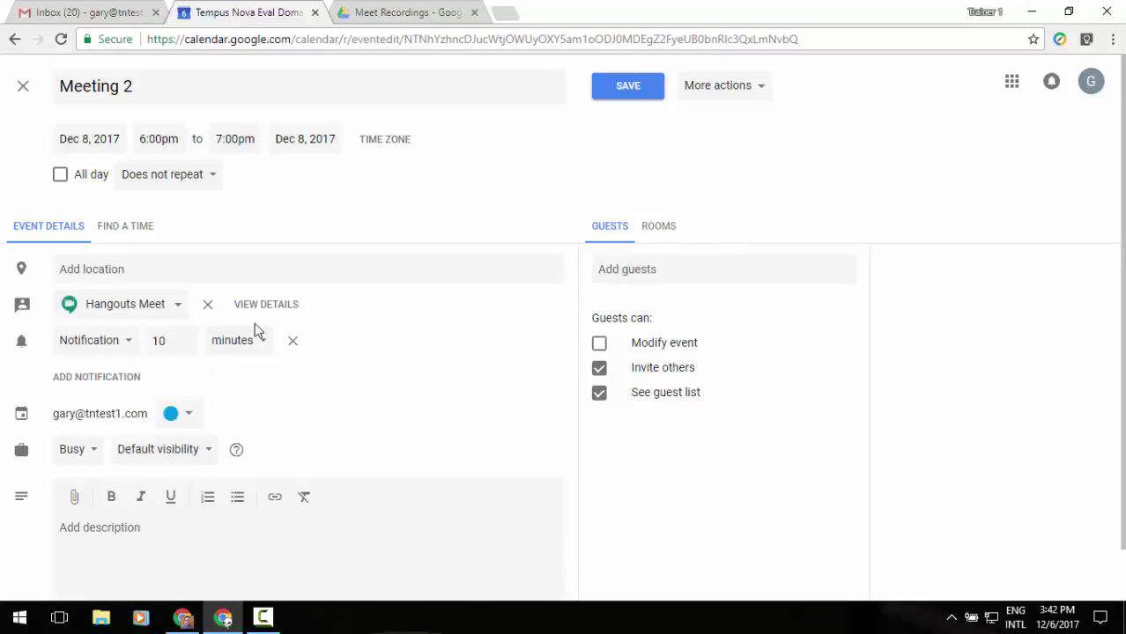
# Step: Replace Meeting 2's Hangouts Meet code with the code copied from Meeting 1, and save the event
pyautogui.click(275, 308)
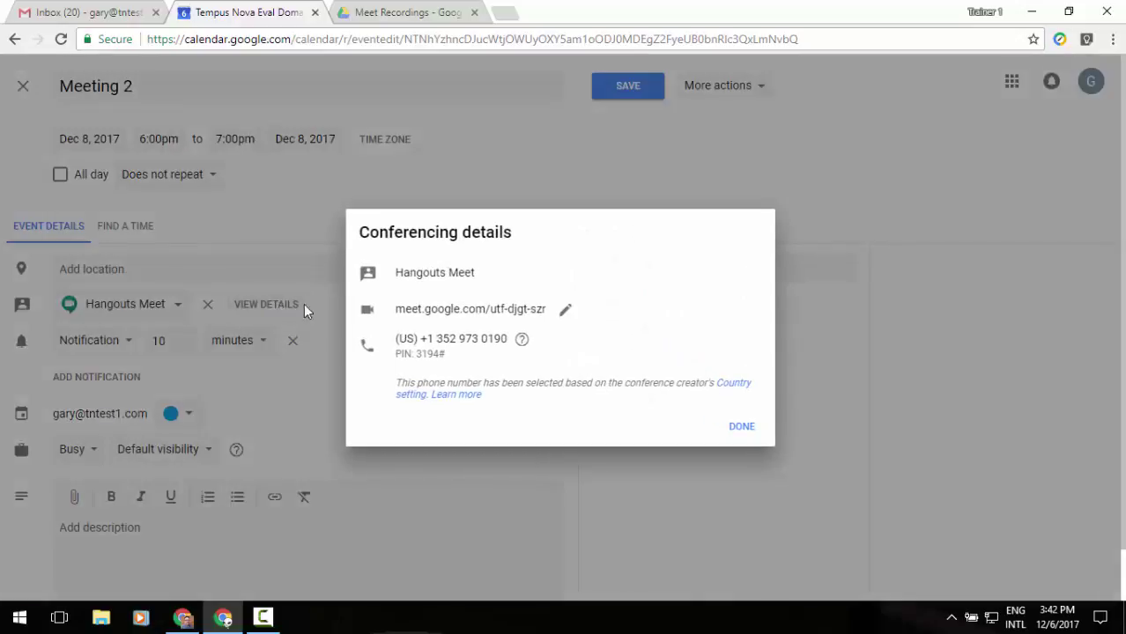
pyautogui.click(564, 310)
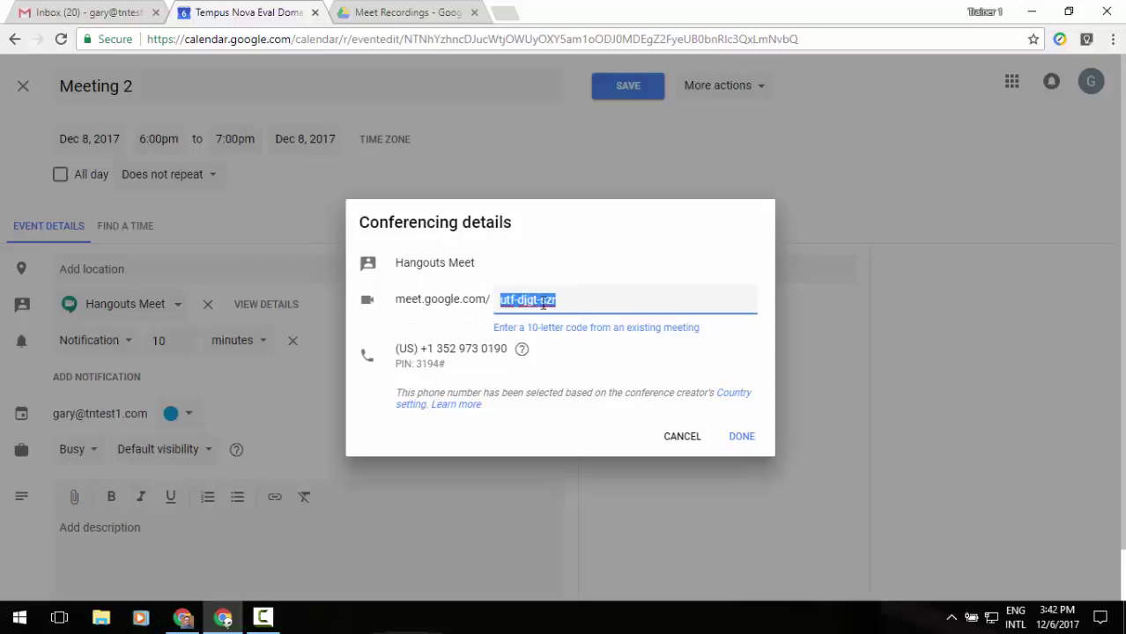
pyautogui.rightClick(539, 302)
pyautogui.click(560, 353)
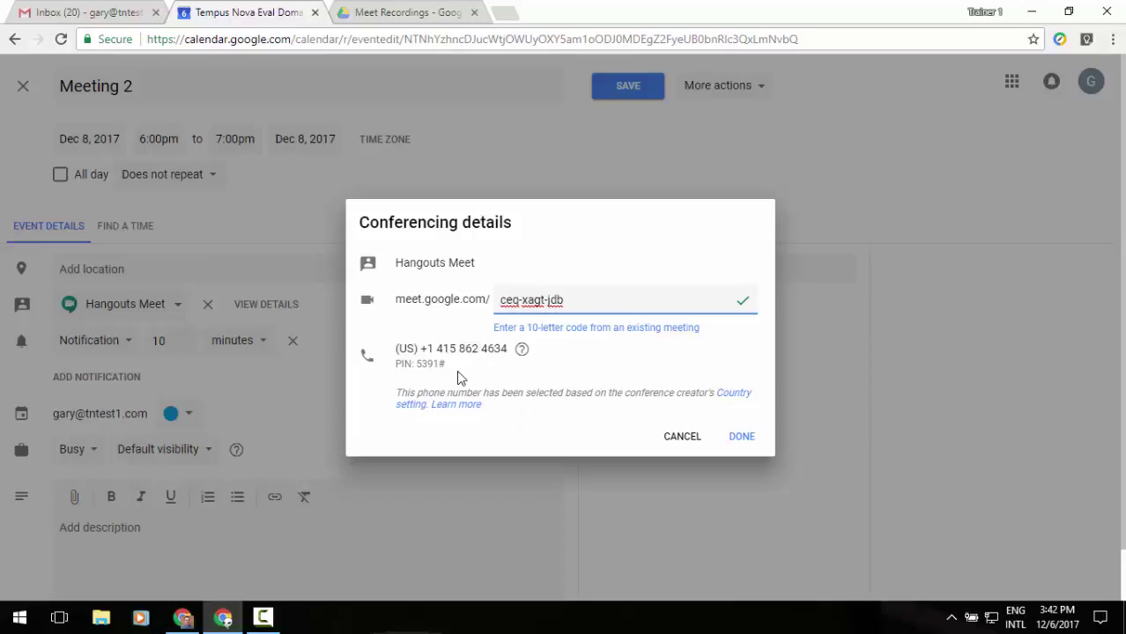
pyautogui.click(740, 438)
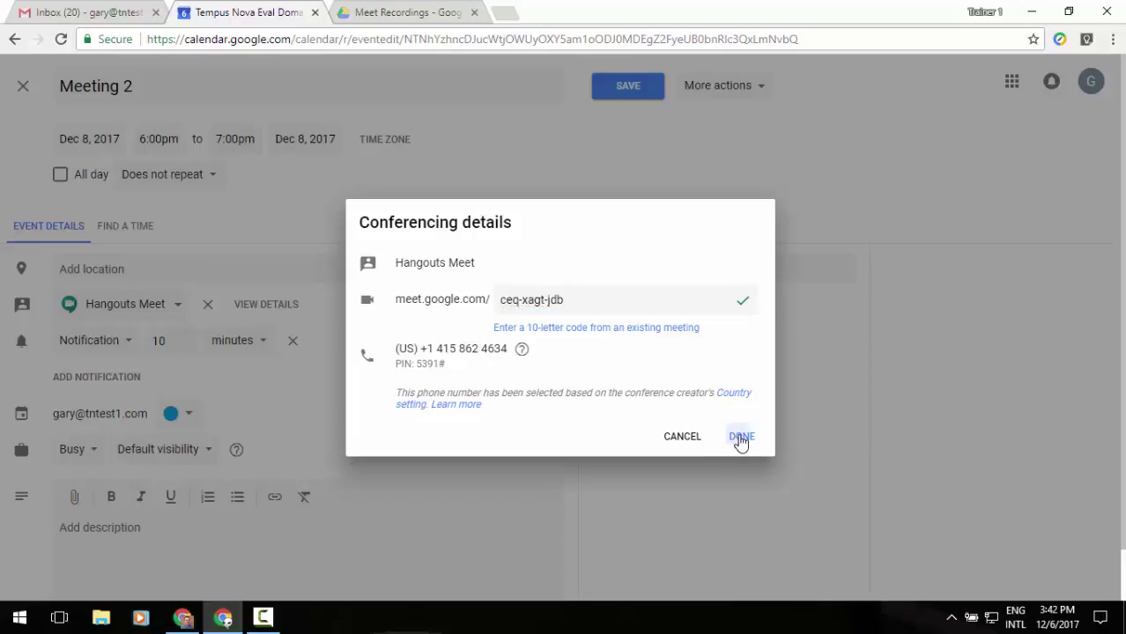
pyautogui.click(628, 92)
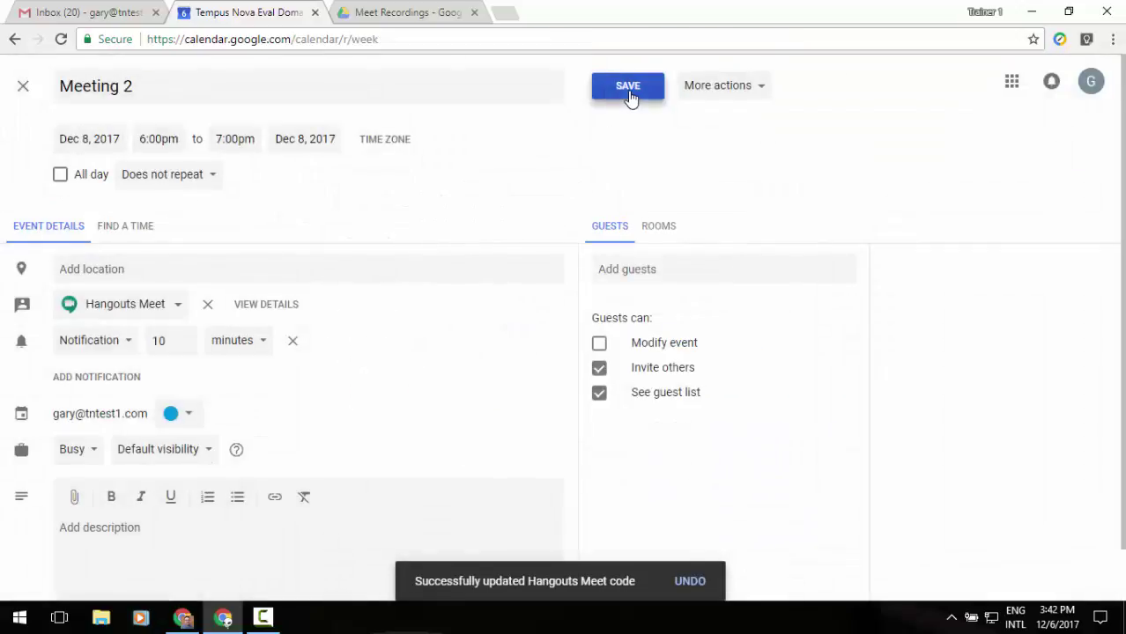